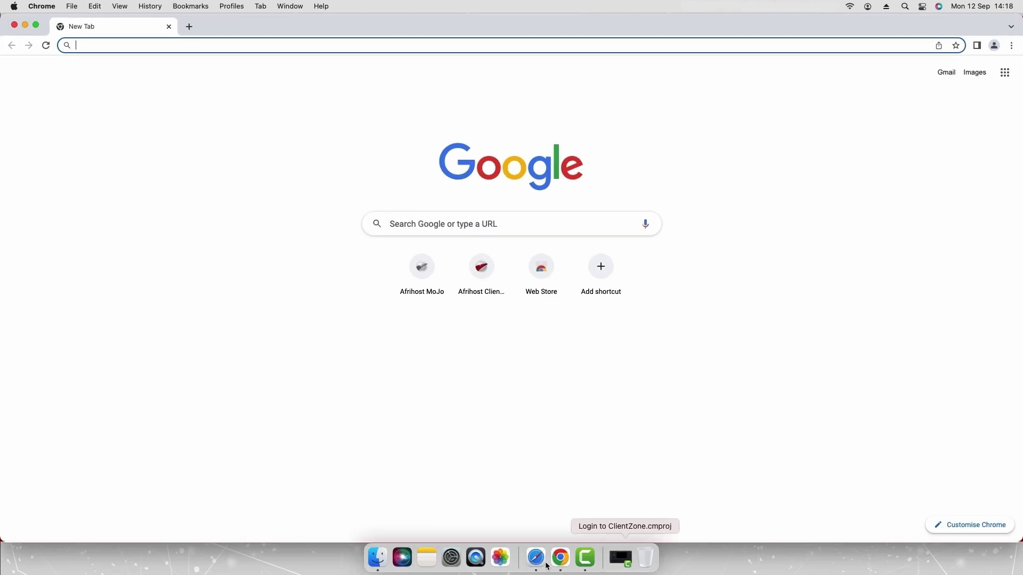
# Load the Afrihost website by entering afrihost in Chrome's address bar
pyautogui.write('afrihost')
pyautogui.press('Return')
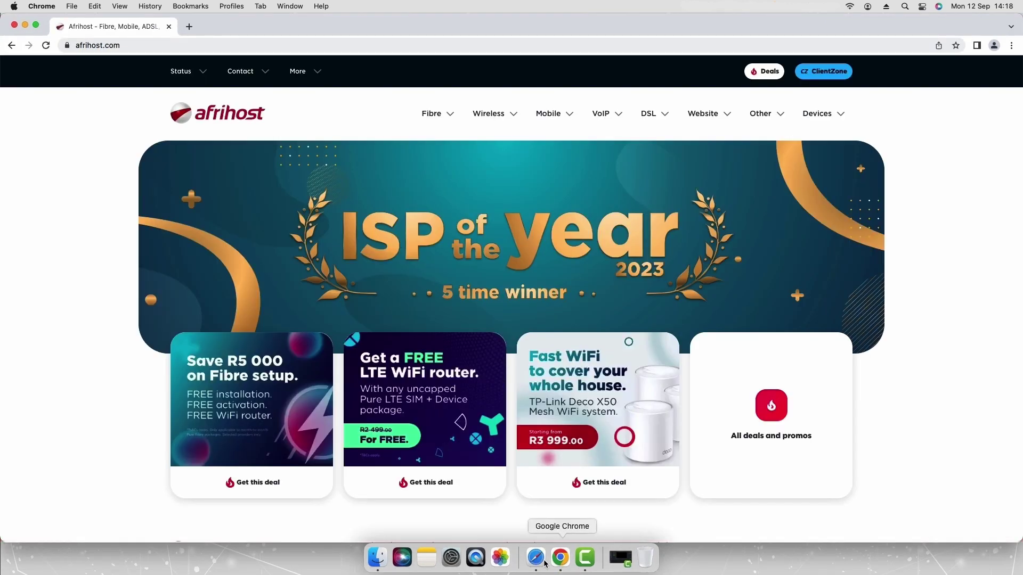
# Sign in to ClientZone with the account username, password and one-time verification code
pyautogui.click(824, 73)
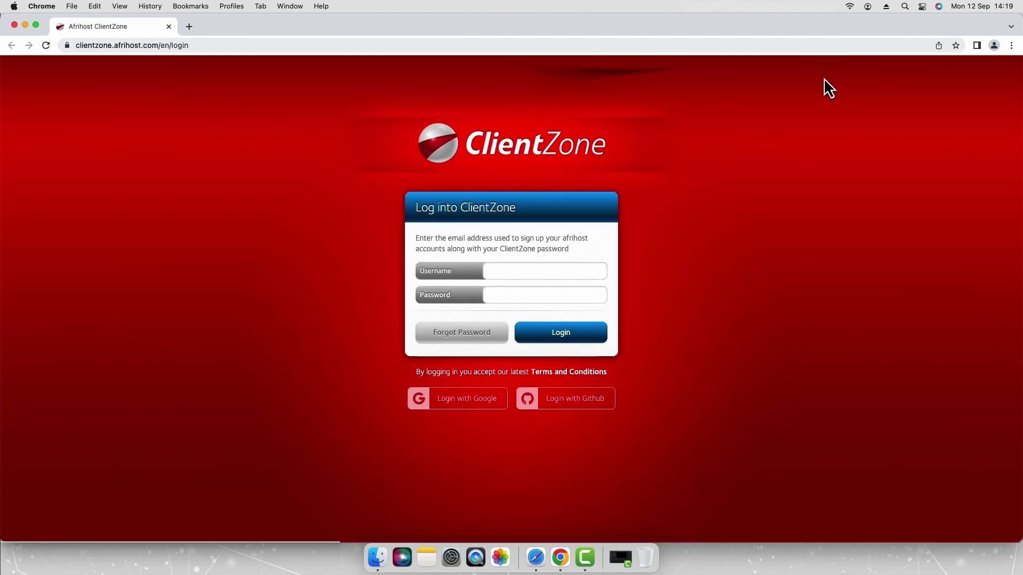
pyautogui.click(516, 269)
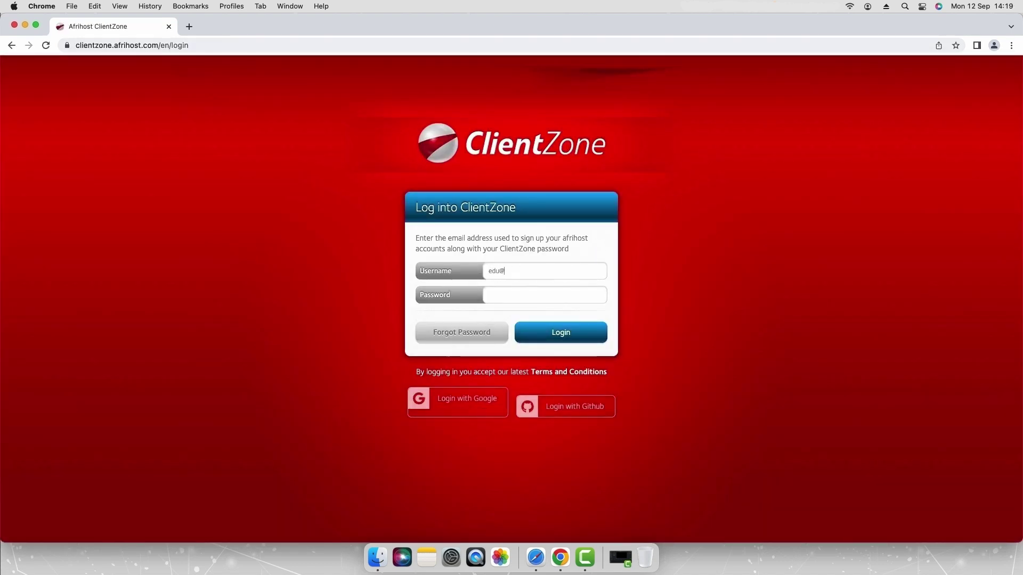
pyautogui.click(593, 298)
pyautogui.write('********')
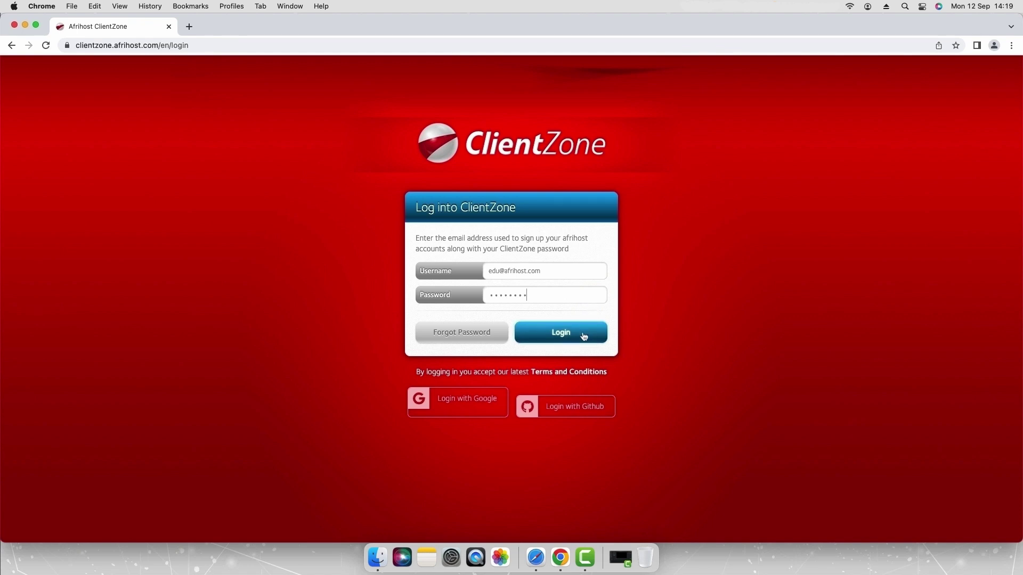
pyautogui.click(586, 333)
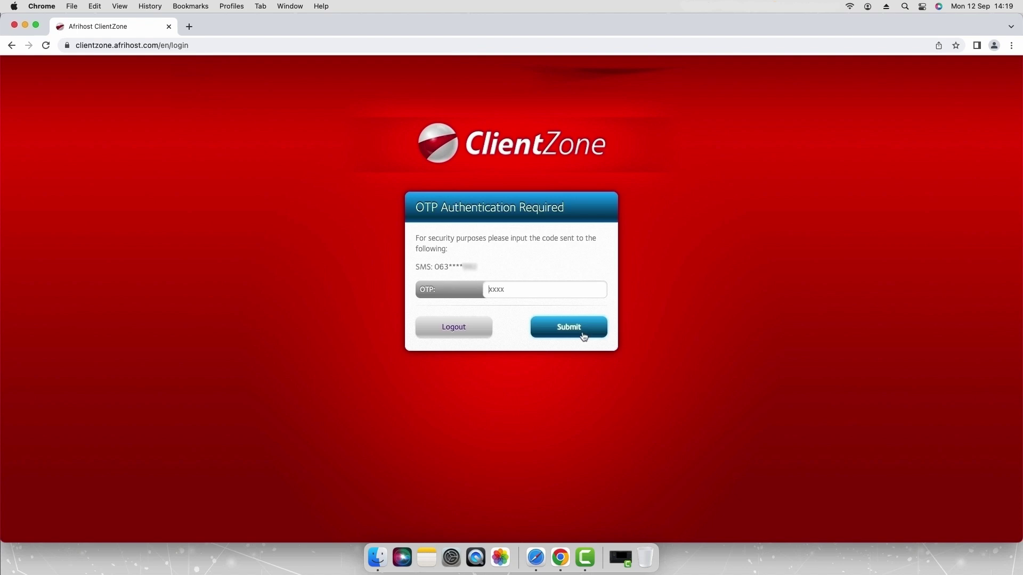
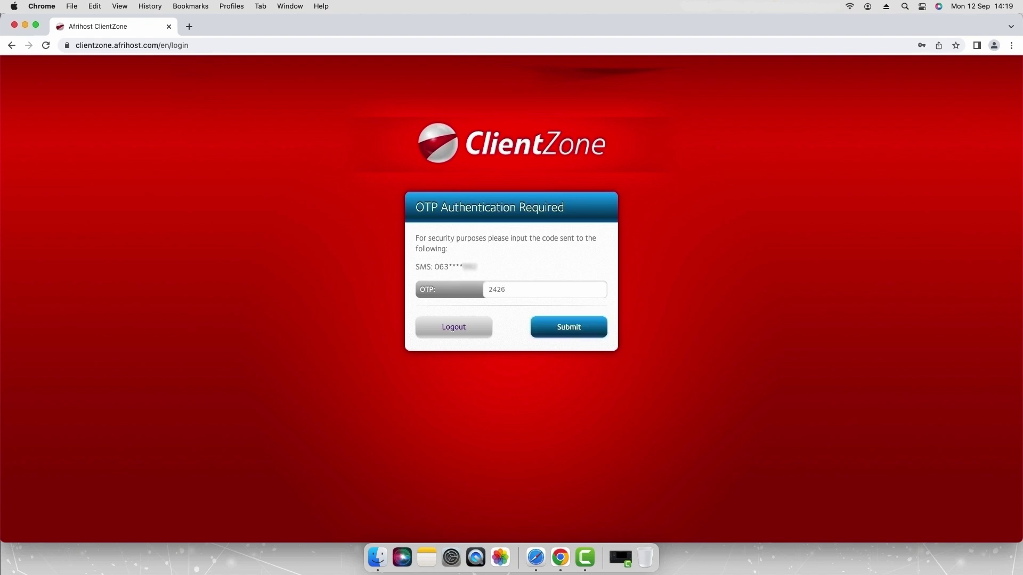
pyautogui.click(562, 329)
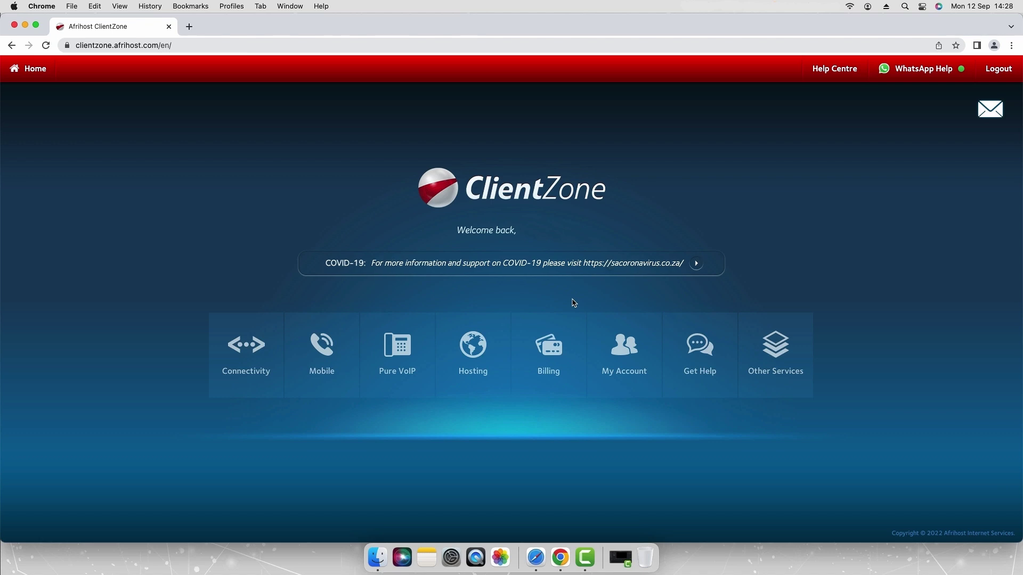
# Open the 20Mbps Vuma Reach Pure Fibre account from My Connectivity
pyautogui.click(247, 357)
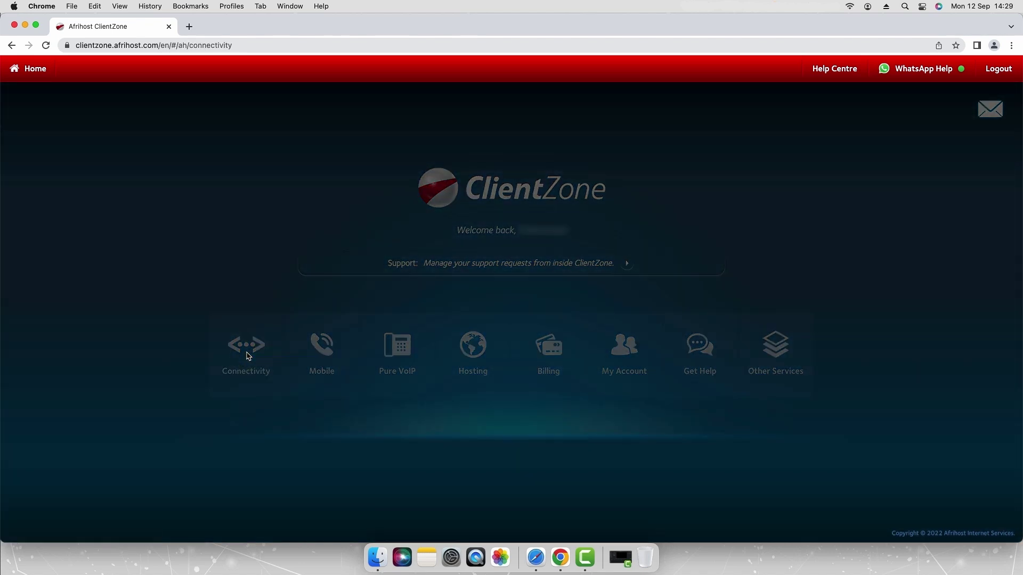
pyautogui.scroll(-2, 576, 363)
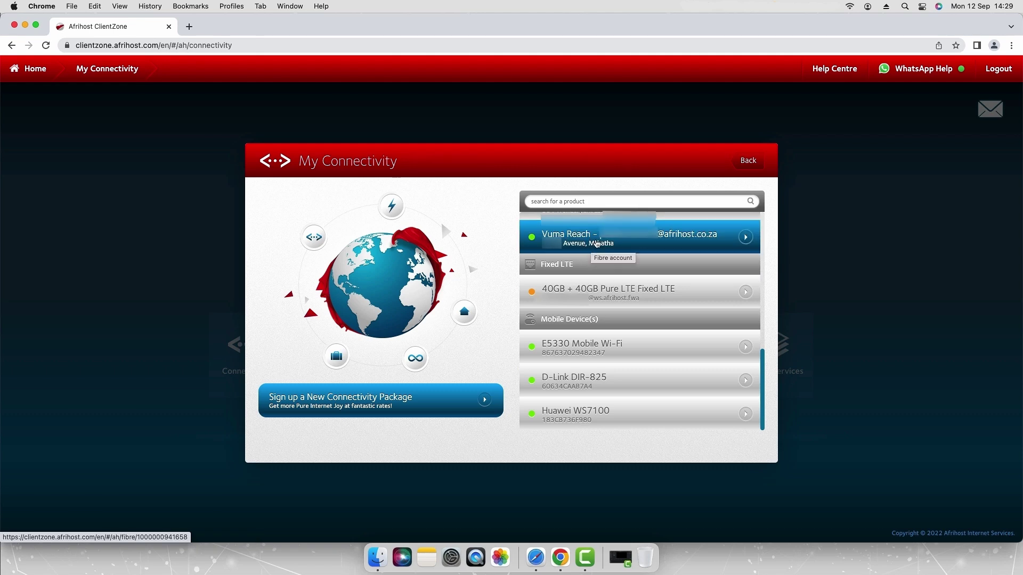
pyautogui.click(626, 240)
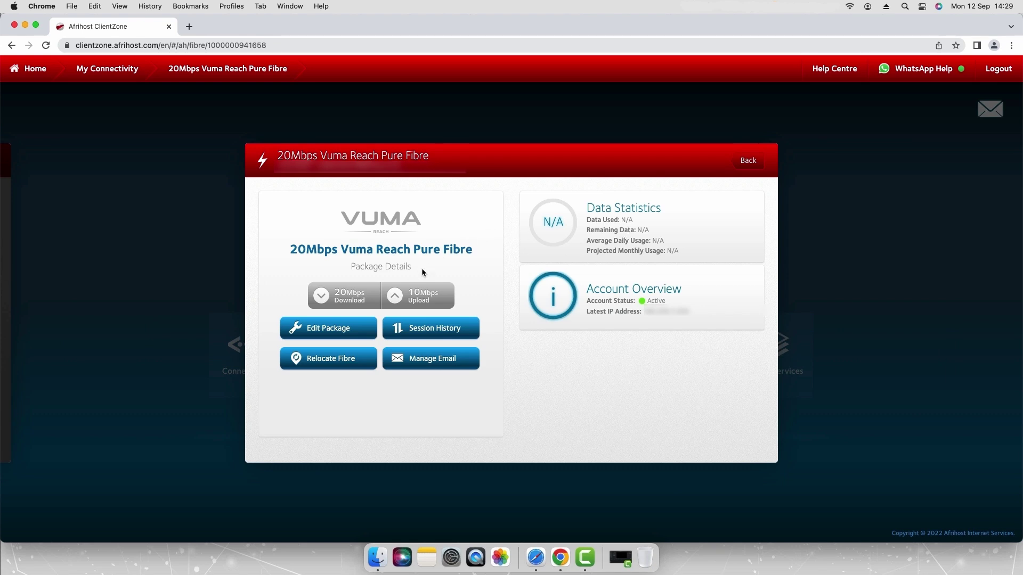
# Start relocating the fibre and check availability at the suggested new address
pyautogui.click(339, 364)
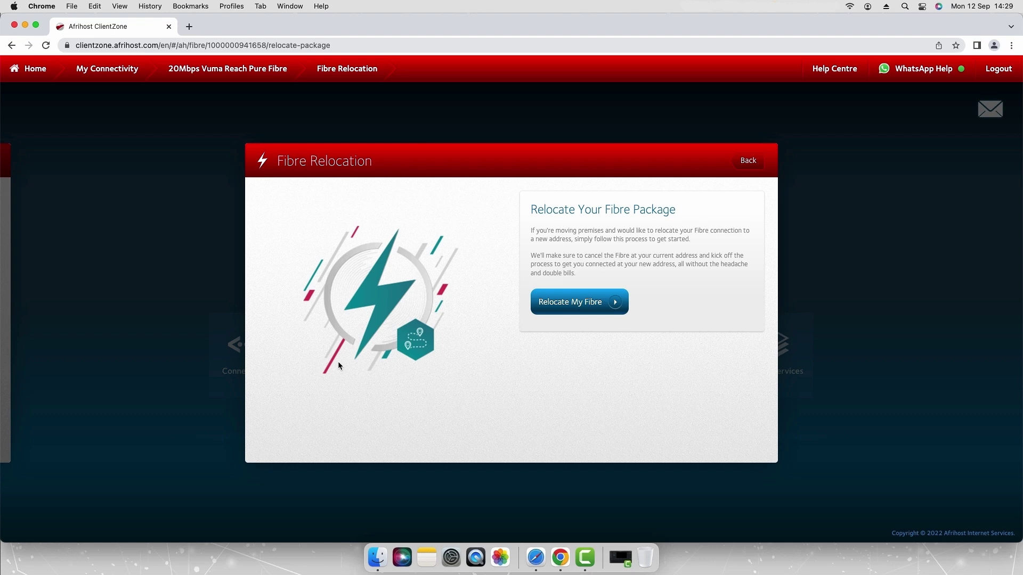
pyautogui.click(580, 303)
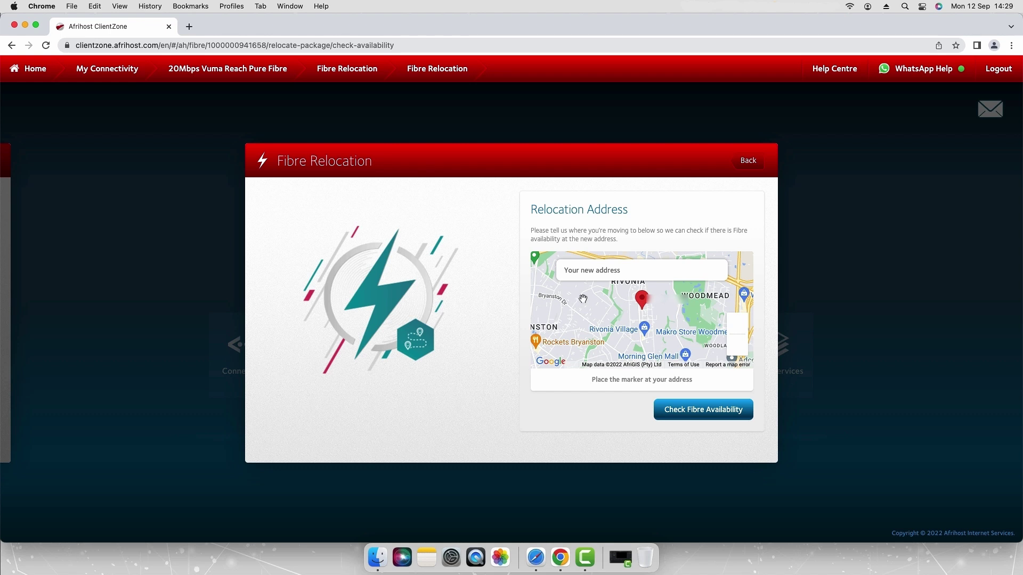
pyautogui.click(584, 272)
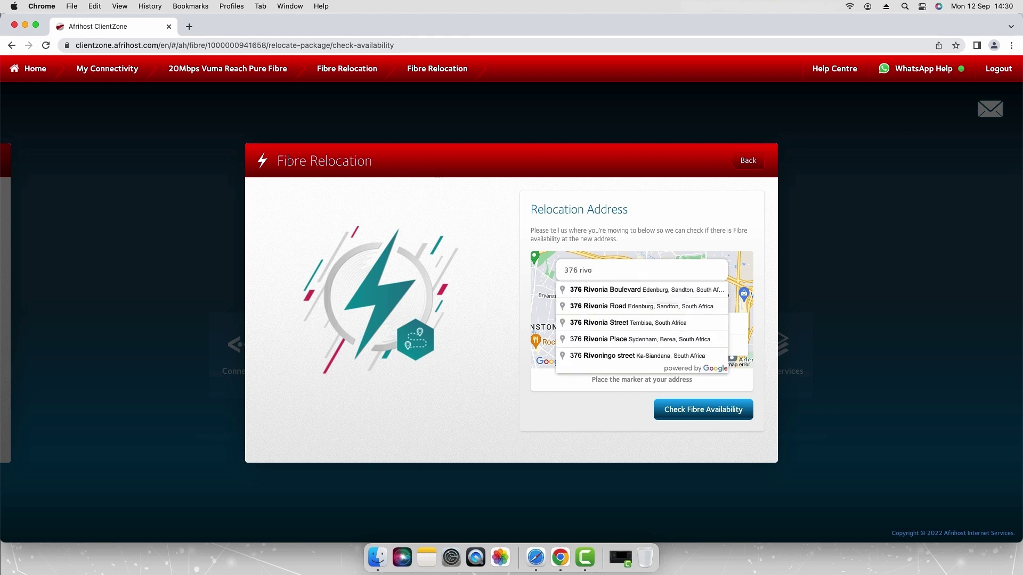
pyautogui.click(663, 292)
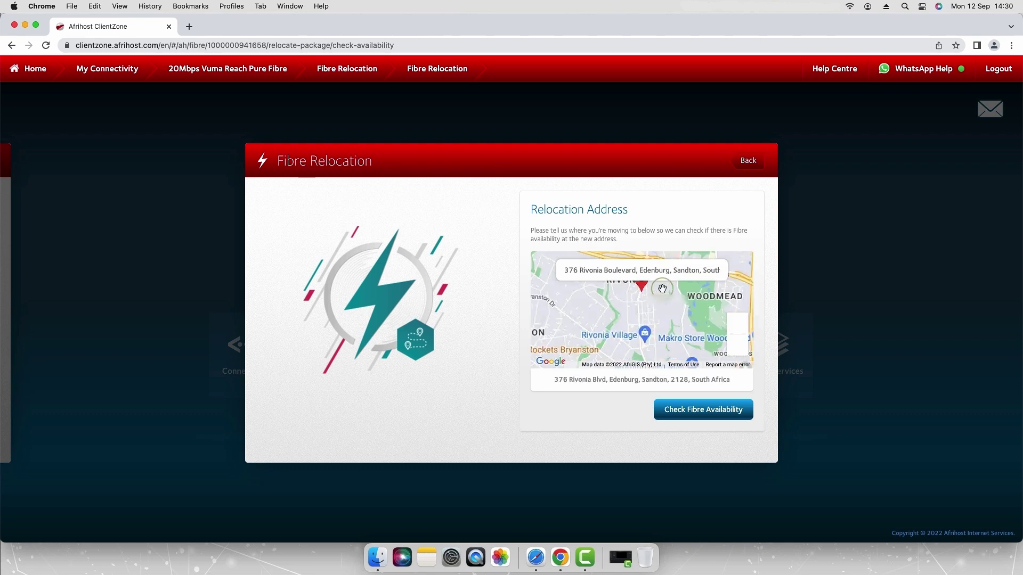
pyautogui.click(717, 414)
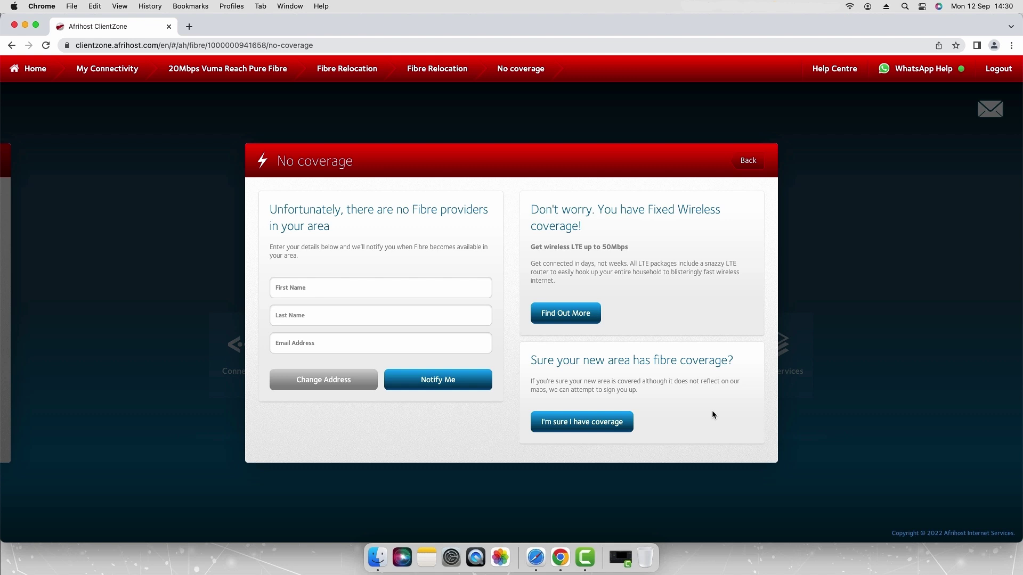
# Continue the relocation by choosing 'I'm sure I have coverage'
pyautogui.click(581, 421)
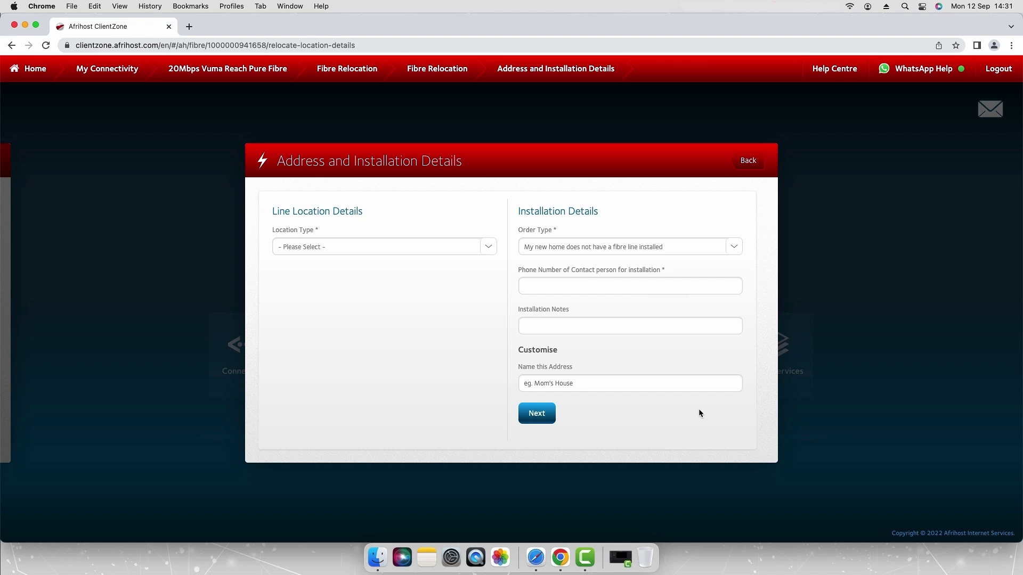
# Set location type to Freestanding Home and enter the new street number and name
pyautogui.click(488, 246)
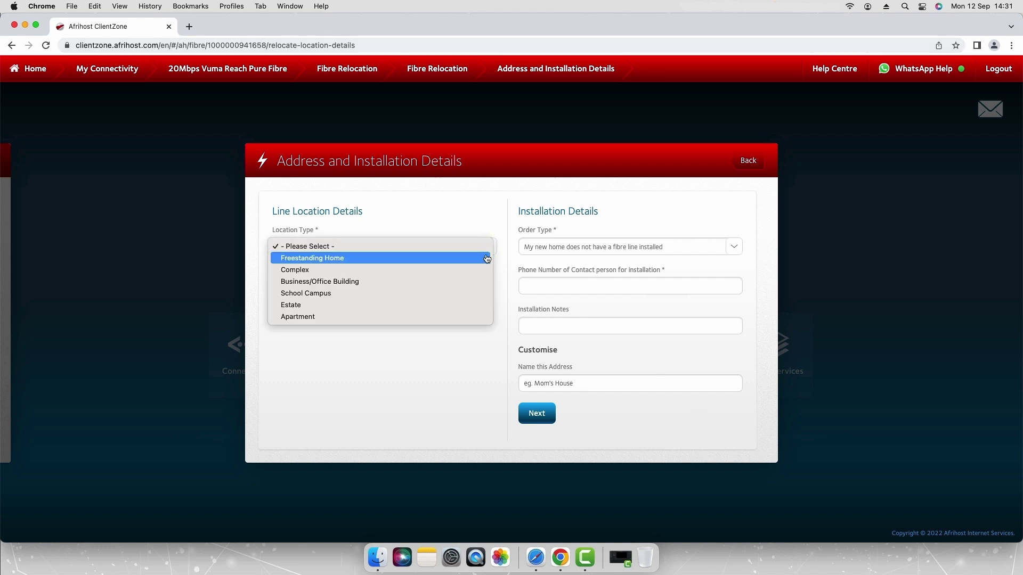
pyautogui.click(486, 258)
pyautogui.click(327, 283)
pyautogui.write('10')
pyautogui.click(318, 324)
pyautogui.write('Main Street')
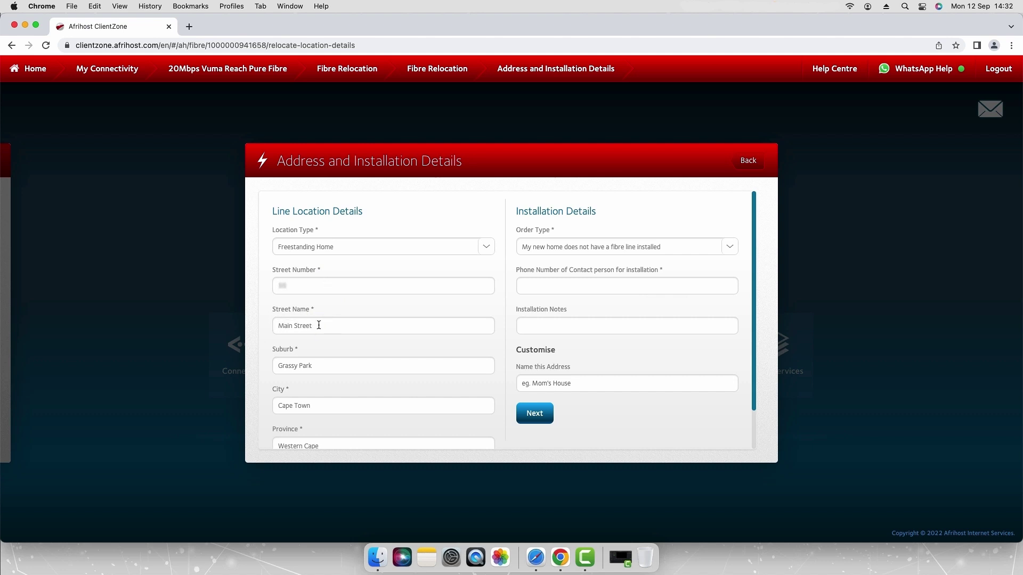
# Keep the no-fibre-line order type, add the contact phone number and submit the details
pyautogui.click(732, 251)
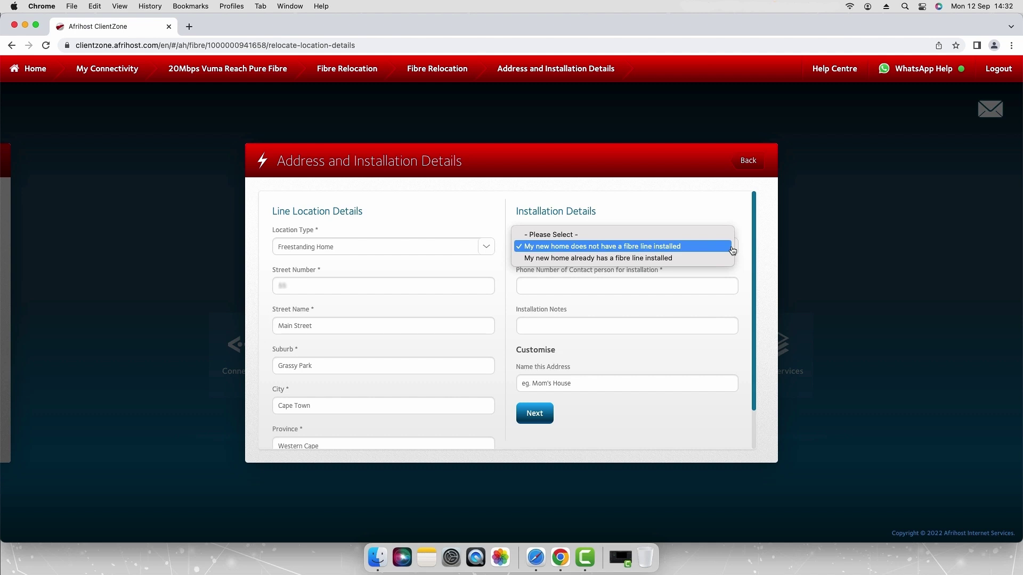
pyautogui.click(731, 248)
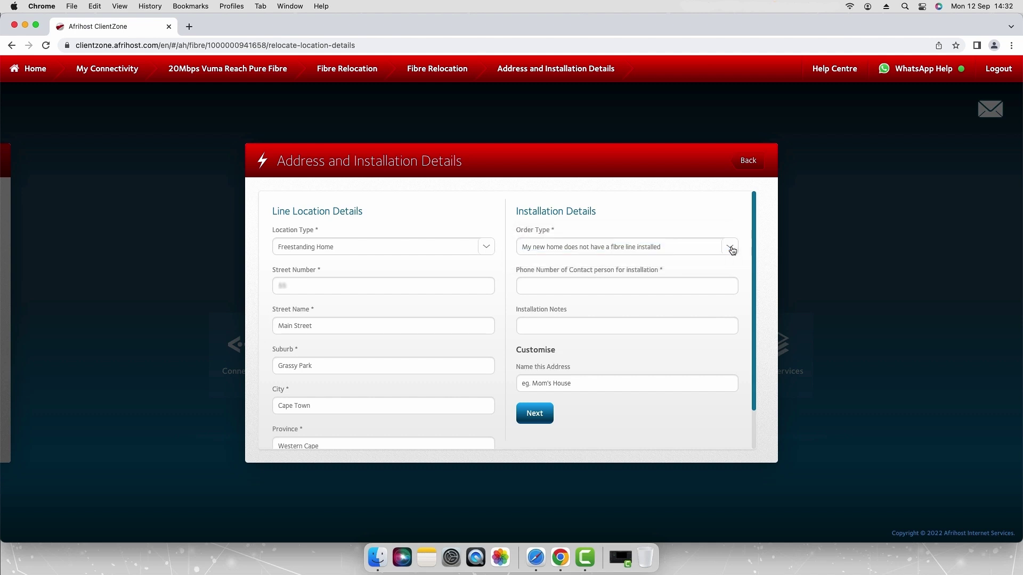
pyautogui.click(695, 285)
pyautogui.write('0821234567')
pyautogui.click(534, 414)
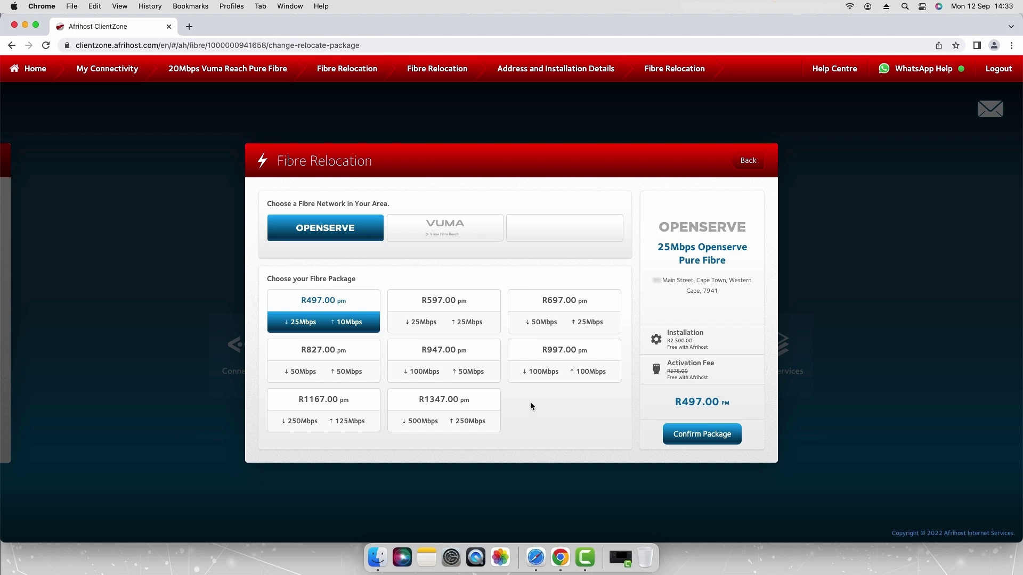
# Switch to the Vuma network and confirm the 20Mbps Vuma Reach package at R399.00 pm
pyautogui.click(465, 232)
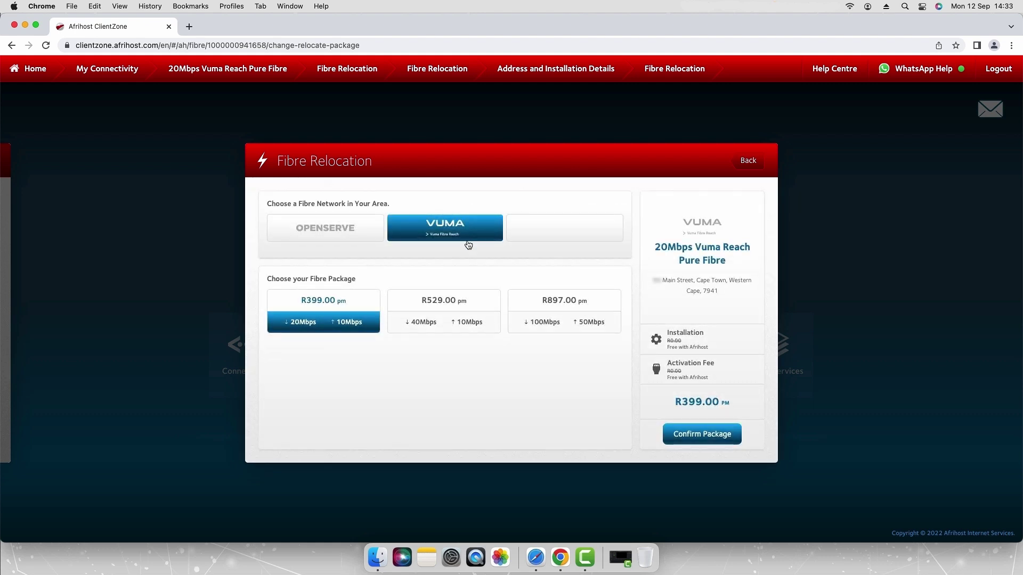
pyautogui.click(699, 436)
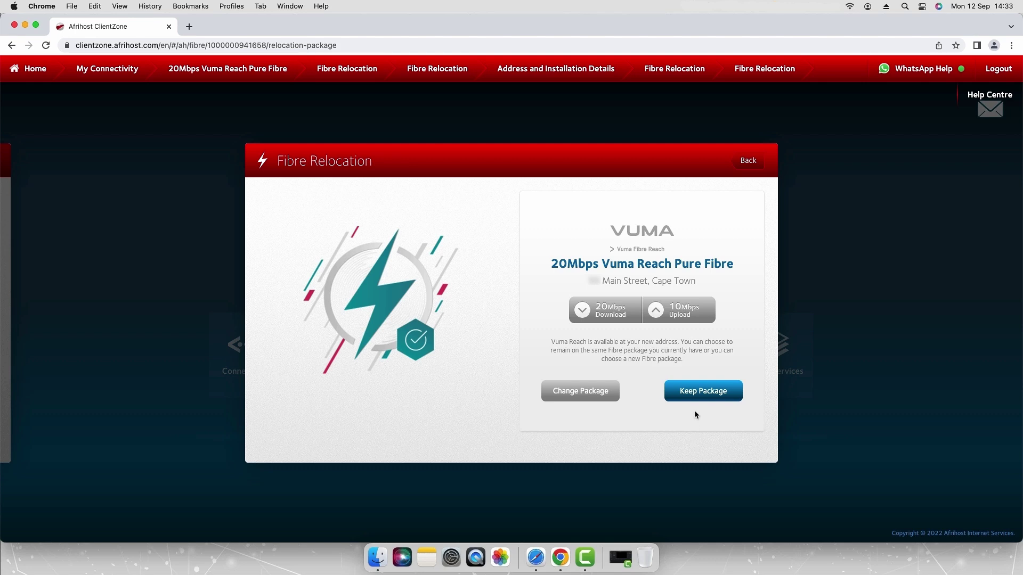
# Keep the current Vuma Reach fibre package
pyautogui.click(699, 394)
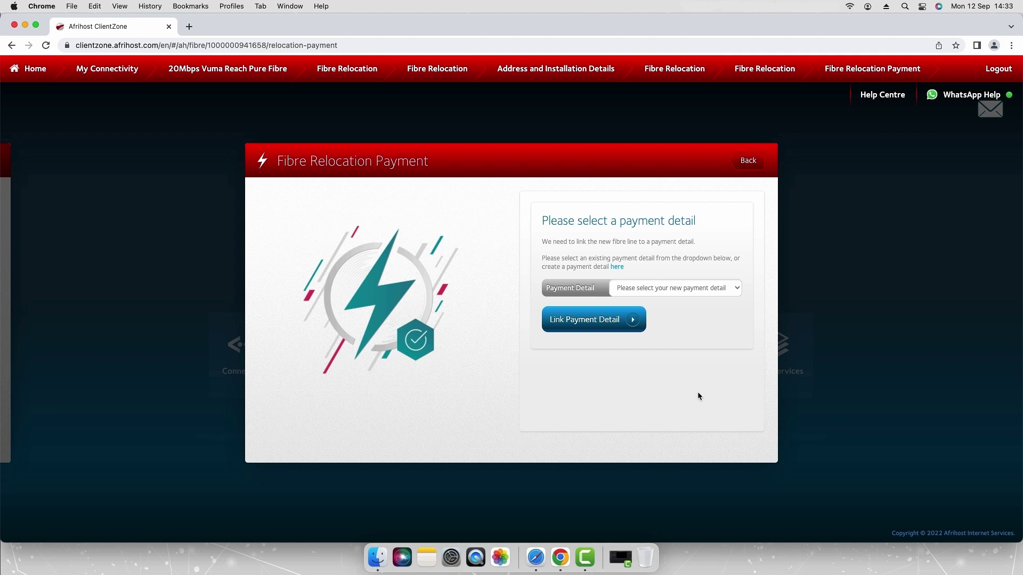
# Link the existing (PP) payment detail to the relocated line
pyautogui.click(733, 288)
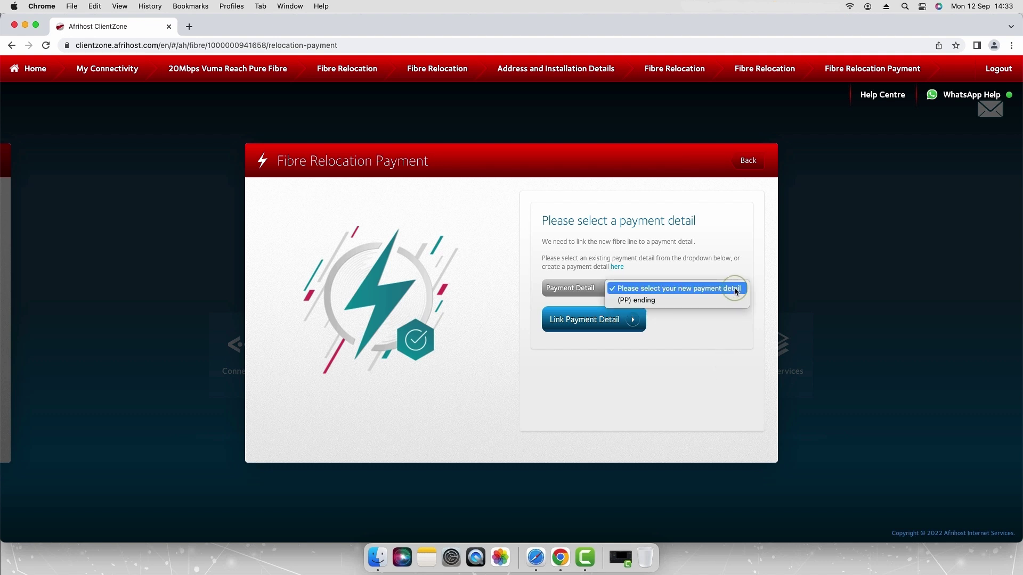
pyautogui.click(730, 300)
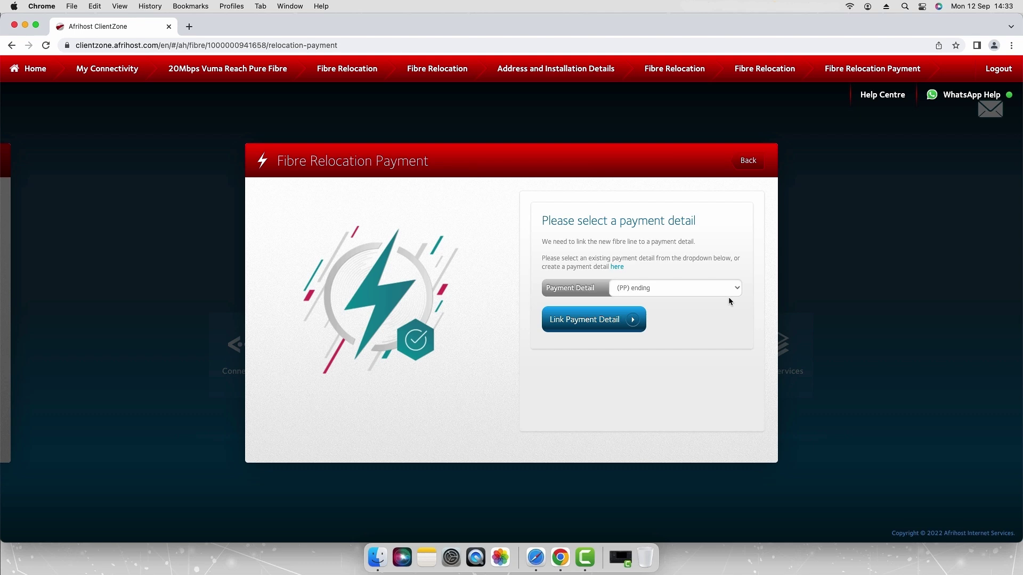
pyautogui.click(612, 321)
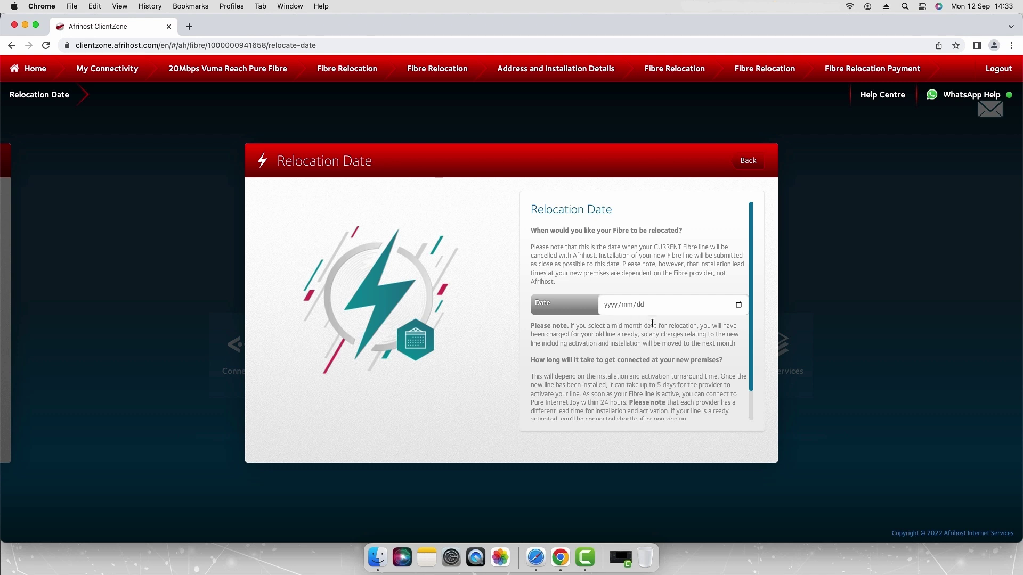
# Pick 1 October 2022 as the relocation date and scroll to Complete Relocation
pyautogui.click(739, 305)
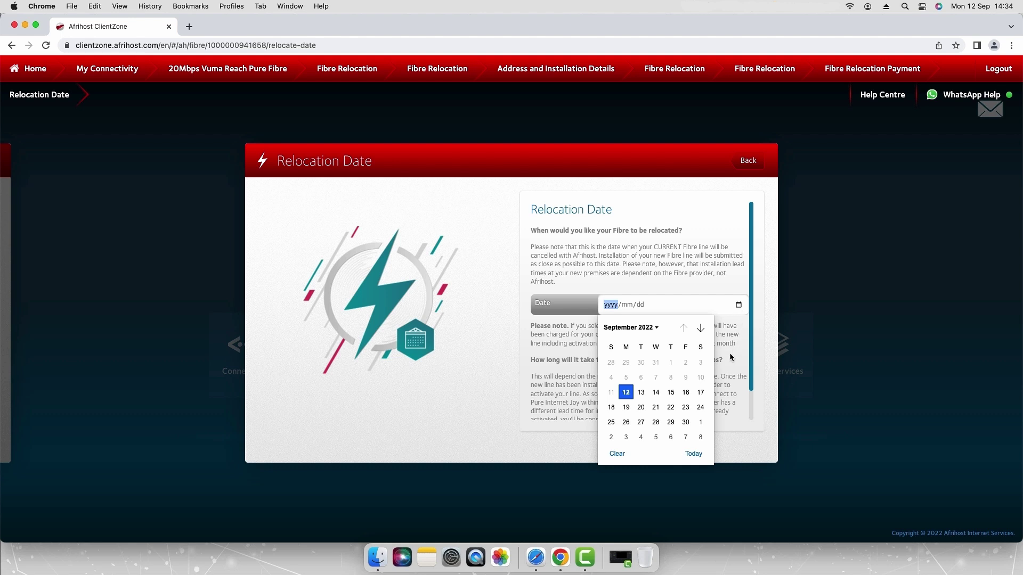
pyautogui.click(699, 423)
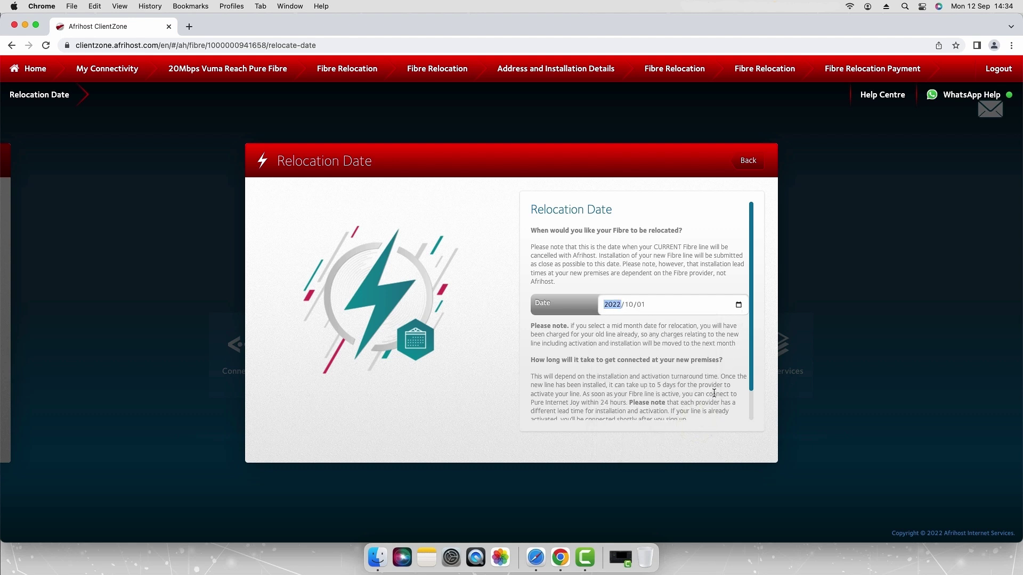
pyautogui.scroll(-2, 714, 393)
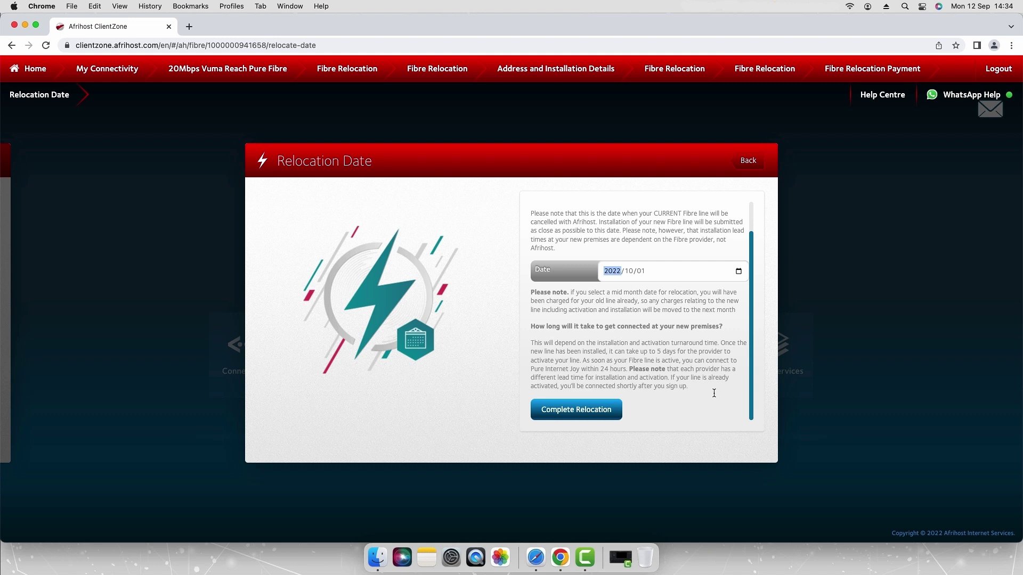
# Complete the fibre relocation request and submit the order for verification
pyautogui.click(576, 412)
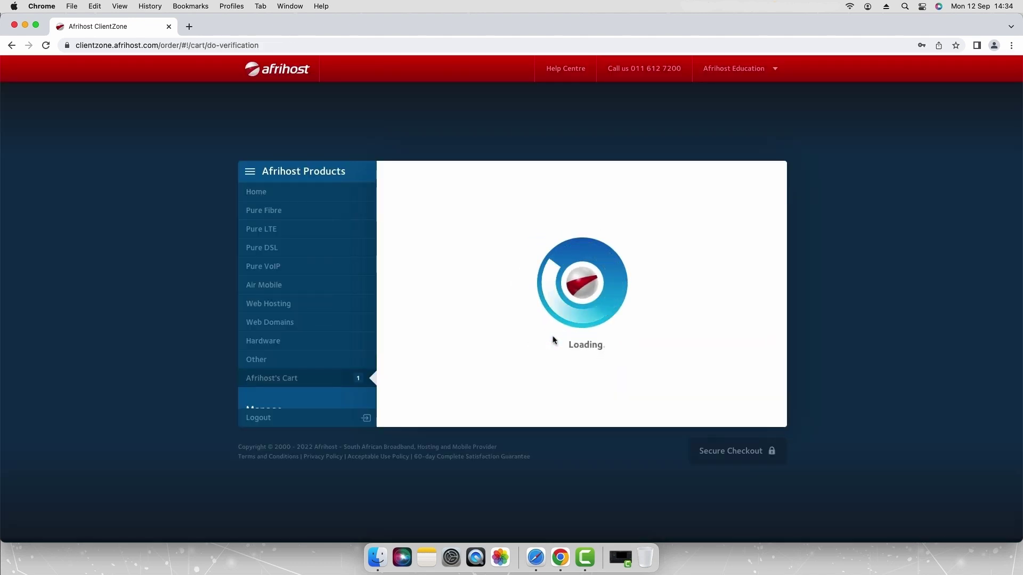